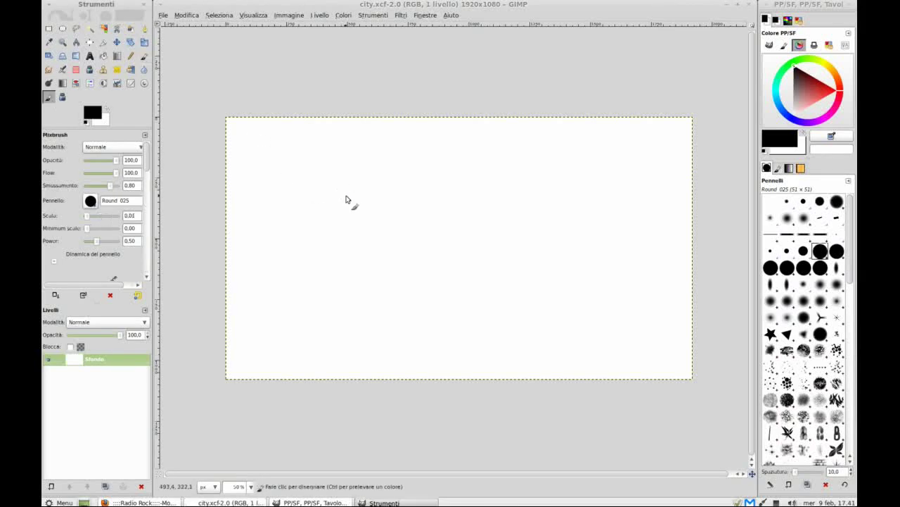
# Sketch faint trial strokes for the central city with the A - 14 Knife 1 brush, undoing one
pyautogui.moveTo(285, 190)
pyautogui.mouseDown()
pyautogui.moveTo(323, 295)
pyautogui.moveTo(362, 257)
pyautogui.mouseUp()
pyautogui.hotkey('ctrl', 'z')
pyautogui.hotkey('ctrl', 'z')
pyautogui.scroll(1, 346, 274)
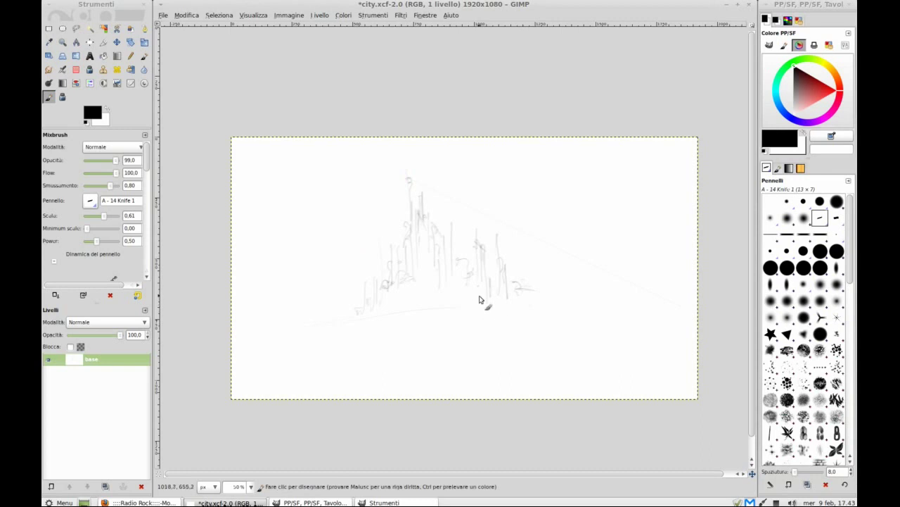
# Draw a straight perspective line to the lower-left corner and more lines around the vanishing point
pyautogui.keyDown('shift'); pyautogui.click(242, 396); pyautogui.keyUp('shift')
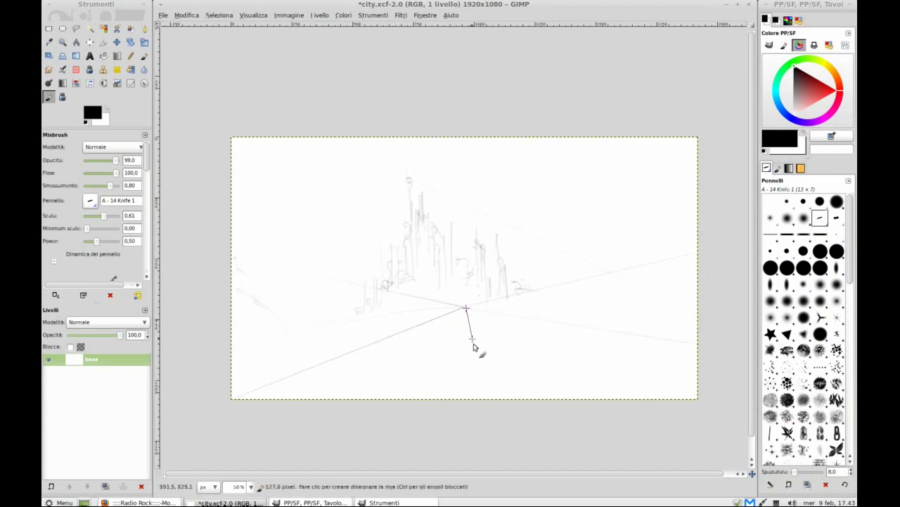
pyautogui.moveTo(415, 252); pyautogui.dragTo(400, 284)
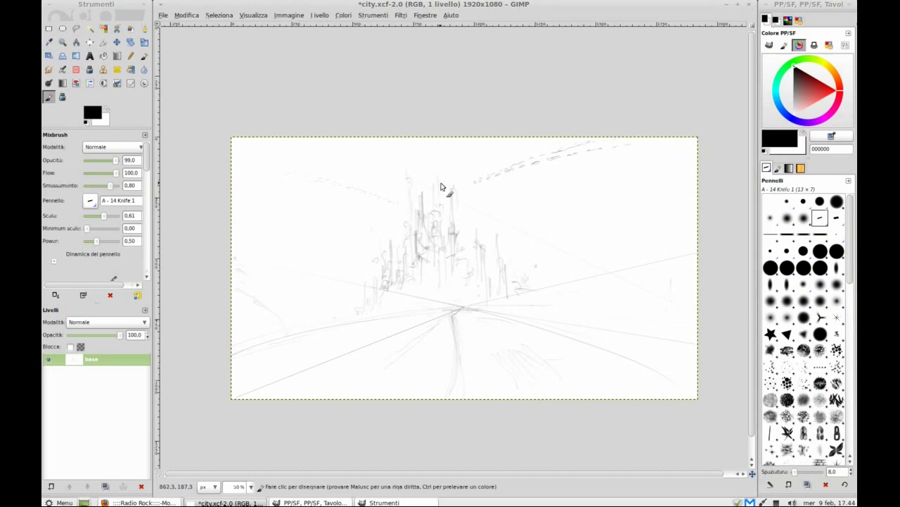
# Add a sky streak, a right-side building line, and two standing figures at lower left
pyautogui.moveTo(422, 151); pyautogui.dragTo(438, 150)
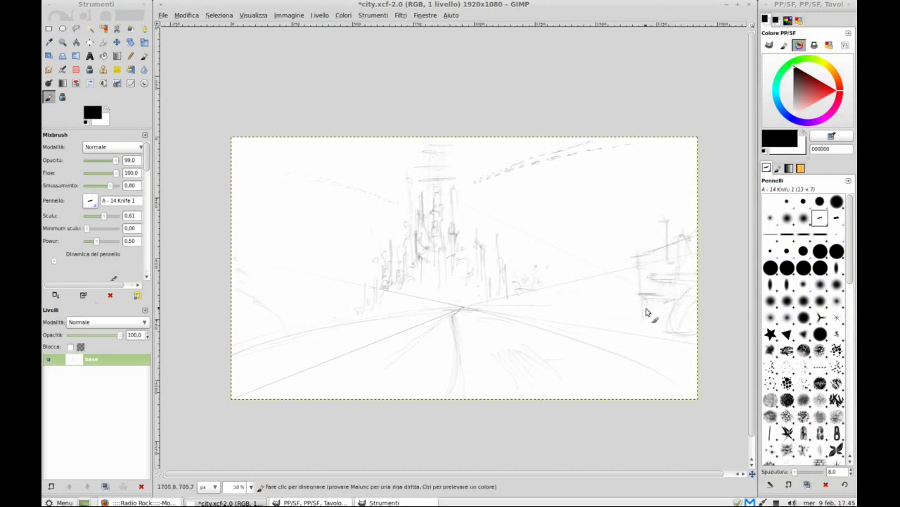
pyautogui.moveTo(583, 271)
pyautogui.mouseDown()
pyautogui.moveTo(526, 287)
pyautogui.moveTo(604, 335)
pyautogui.mouseUp()
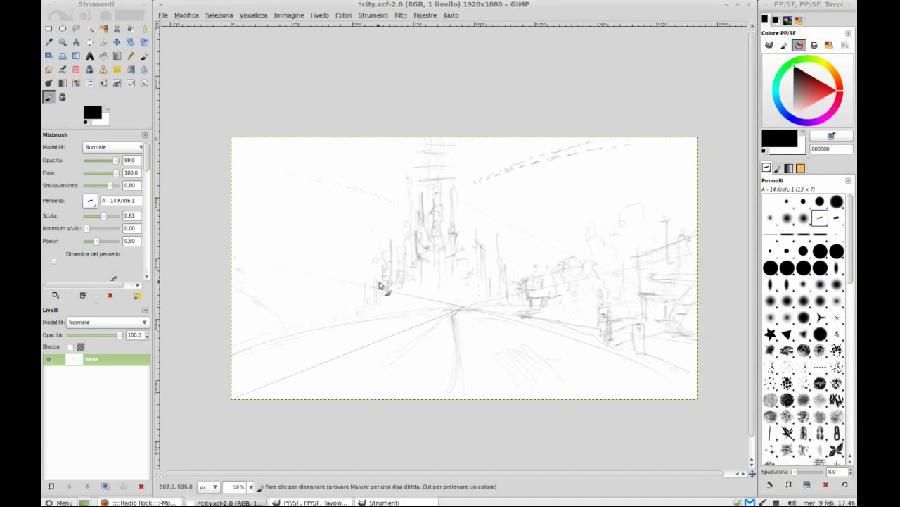
pyautogui.moveTo(269, 373); pyautogui.dragTo(271, 343)
pyautogui.moveTo(299, 375)
pyautogui.mouseDown()
pyautogui.moveTo(299, 327)
pyautogui.moveTo(319, 391)
pyautogui.mouseUp()
pyautogui.moveTo(335, 332); pyautogui.dragTo(335, 373)
# Sketch and hatch the building outlines on the left side of the road
pyautogui.moveTo(259, 341); pyautogui.dragTo(274, 335)
pyautogui.moveTo(248, 390); pyautogui.dragTo(247, 349)
pyautogui.moveTo(240, 377); pyautogui.dragTo(240, 348)
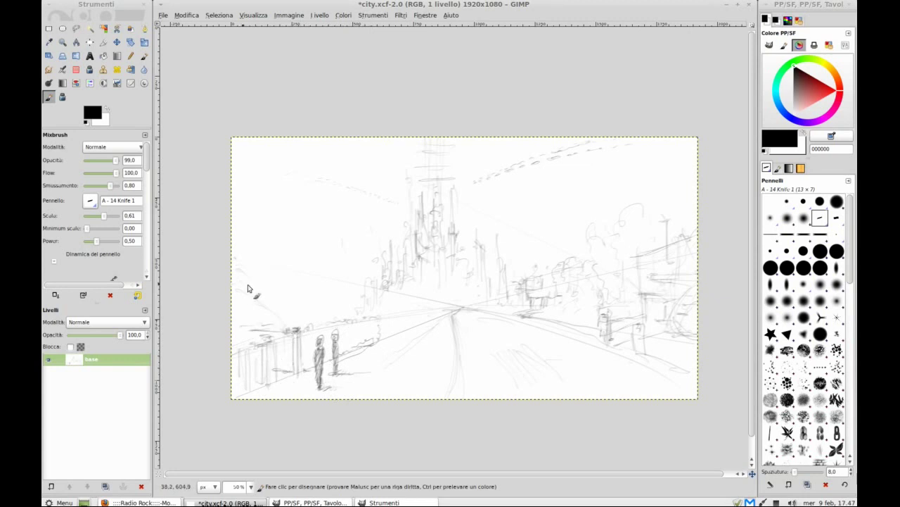
pyautogui.moveTo(278, 288); pyautogui.dragTo(233, 285)
pyautogui.moveTo(249, 284); pyautogui.dragTo(251, 337)
pyautogui.moveTo(243, 160); pyautogui.dragTo(269, 274)
pyautogui.moveTo(285, 321); pyautogui.dragTo(278, 236)
pyautogui.moveTo(233, 278); pyautogui.dragTo(293, 291)
# Sketch a roofed house left of the road, the diagonal road edge, and road hatching
pyautogui.moveTo(356, 285); pyautogui.dragTo(330, 290)
pyautogui.moveTo(320, 282)
pyautogui.mouseDown()
pyautogui.moveTo(320, 321)
pyautogui.moveTo(383, 240)
pyautogui.moveTo(313, 248)
pyautogui.mouseUp()
pyautogui.moveTo(315, 225); pyautogui.dragTo(269, 232)
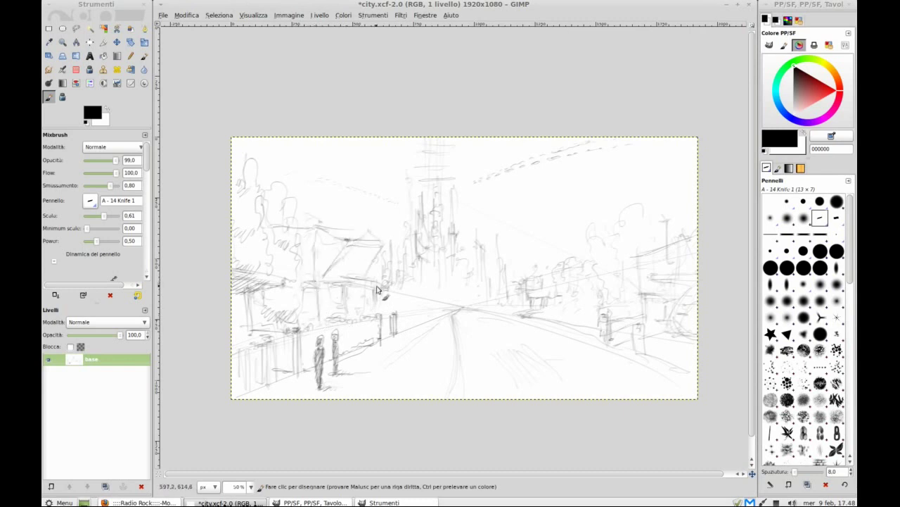
pyautogui.moveTo(449, 315); pyautogui.dragTo(343, 397)
pyautogui.moveTo(534, 352); pyautogui.dragTo(458, 394)
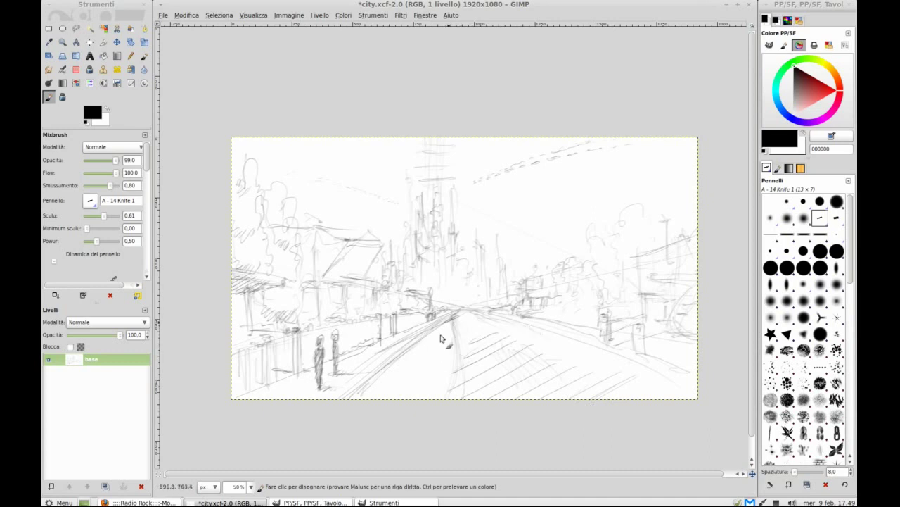
# Erase excess strokes near the road centre and save the sketch as city.xcf
pyautogui.hotkey('shift', 'e')
pyautogui.moveTo(549, 358); pyautogui.dragTo(458, 394)
pyautogui.hotkey('ctrl', 's')
pyautogui.moveTo(422, 351)
pyautogui.mouseDown()
pyautogui.moveTo(485, 317)
pyautogui.moveTo(487, 304)
pyautogui.mouseUp()
pyautogui.press('y')
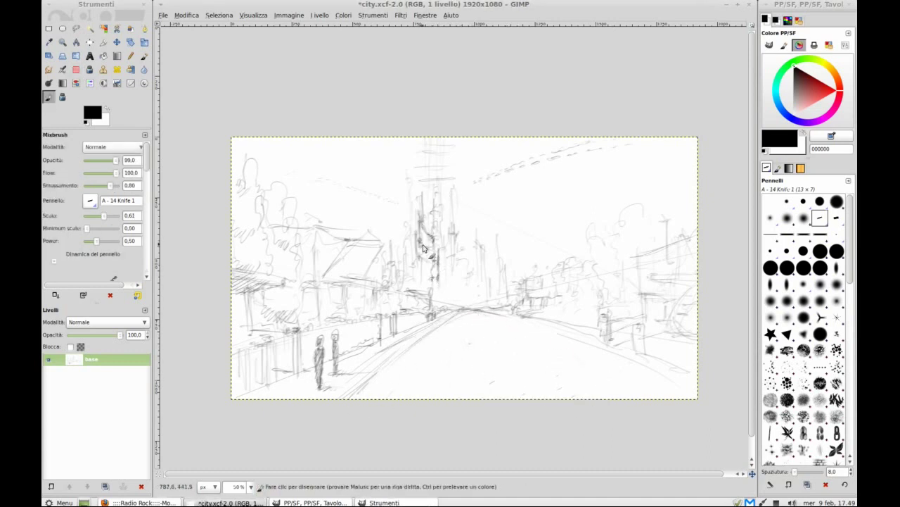
# Add vertical strokes to the central towers and lighten them with the Eraser
pyautogui.moveTo(466, 254); pyautogui.dragTo(475, 295)
pyautogui.moveTo(470, 223)
pyautogui.mouseDown()
pyautogui.moveTo(471, 258)
pyautogui.moveTo(430, 241)
pyautogui.mouseUp()
pyautogui.hotkey('shift', 'e')
pyautogui.press('y')
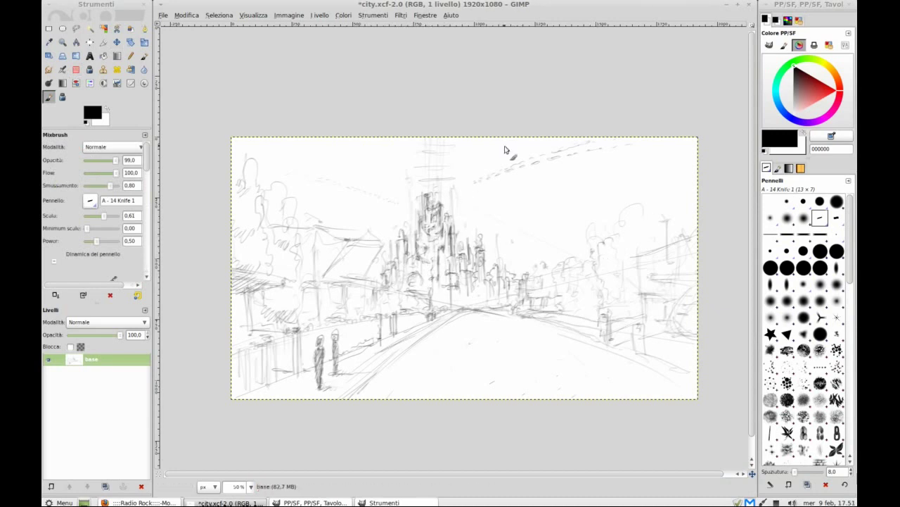
# Darken the central tower with new strokes, alternating with the Eraser to clean stray marks
pyautogui.moveTo(435, 191); pyautogui.dragTo(431, 217)
pyautogui.hotkey('shift', 'e')
pyautogui.press('y')
pyautogui.hotkey('shift', 'e')
pyautogui.press('y')
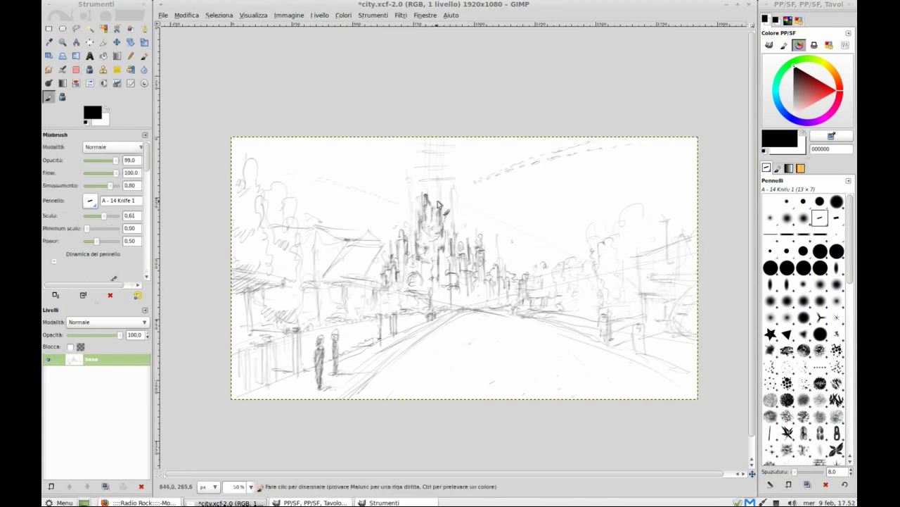
pyautogui.hotkey('shift', 'e')
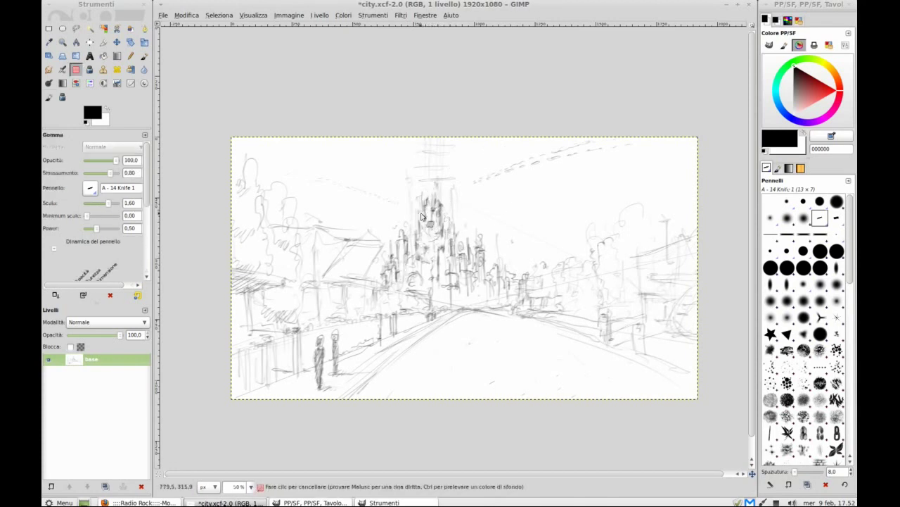
pyautogui.press('y')
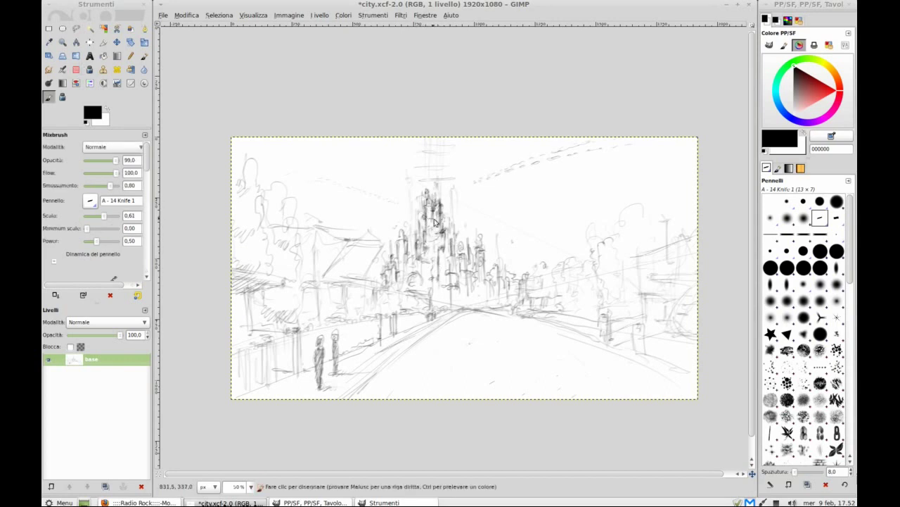
pyautogui.hotkey('shift', 'e')
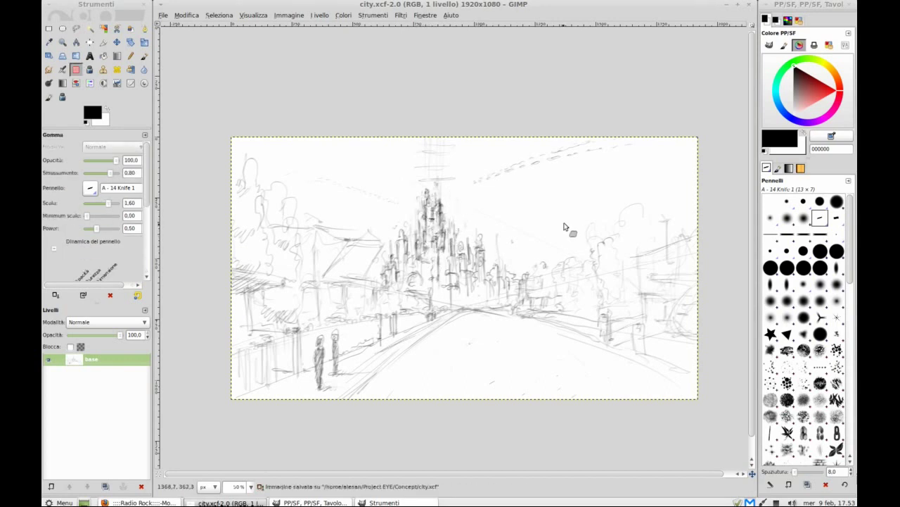
pyautogui.press('y')
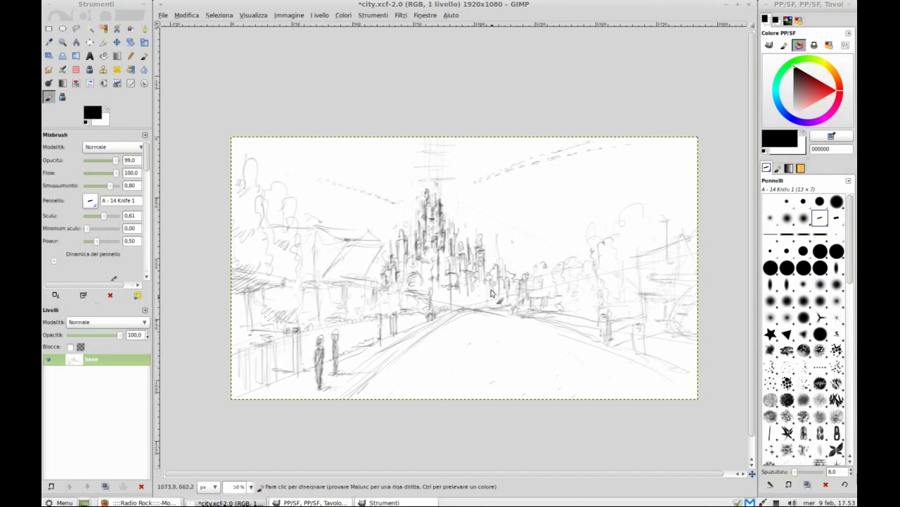
# Sketch a large car on the road with the Mixbrush and save the sketch
pyautogui.moveTo(531, 382); pyautogui.dragTo(555, 338)
pyautogui.moveTo(471, 336)
pyautogui.mouseDown()
pyautogui.moveTo(556, 329)
pyautogui.moveTo(465, 354)
pyautogui.moveTo(546, 318)
pyautogui.mouseUp()
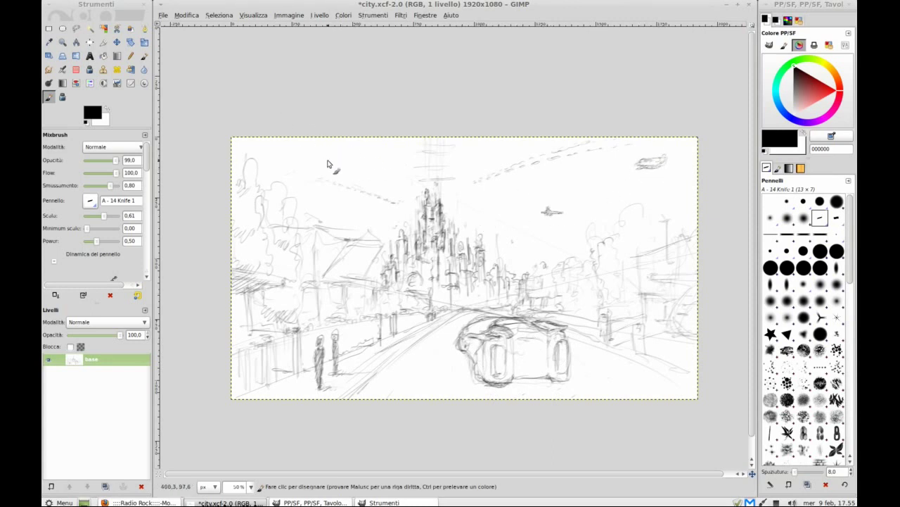
pyautogui.hotkey('shift', 'e')
pyautogui.hotkey('ctrl', 's')
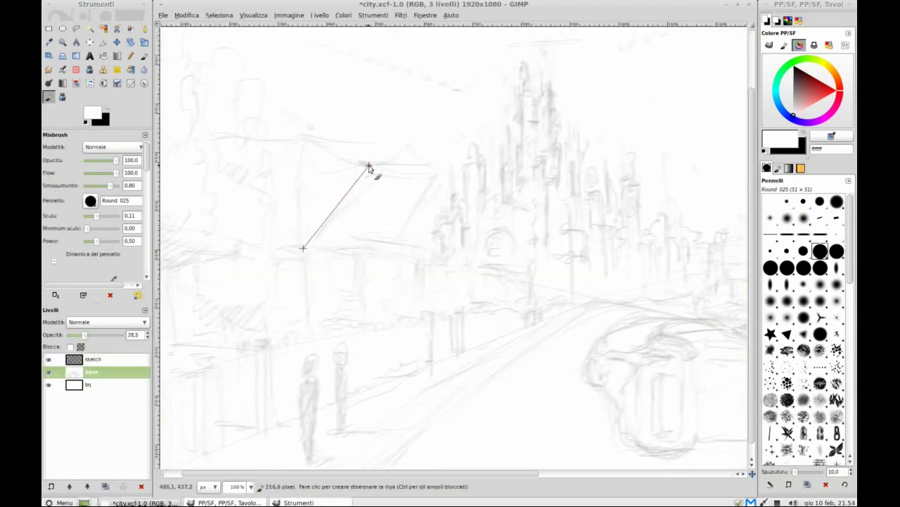
# Set black as the paint colour, draw a trial straight line, then move to the sketch layer
pyautogui.press('x')
pyautogui.keyDown('shift'); pyautogui.click(363, 165); pyautogui.keyUp('shift')
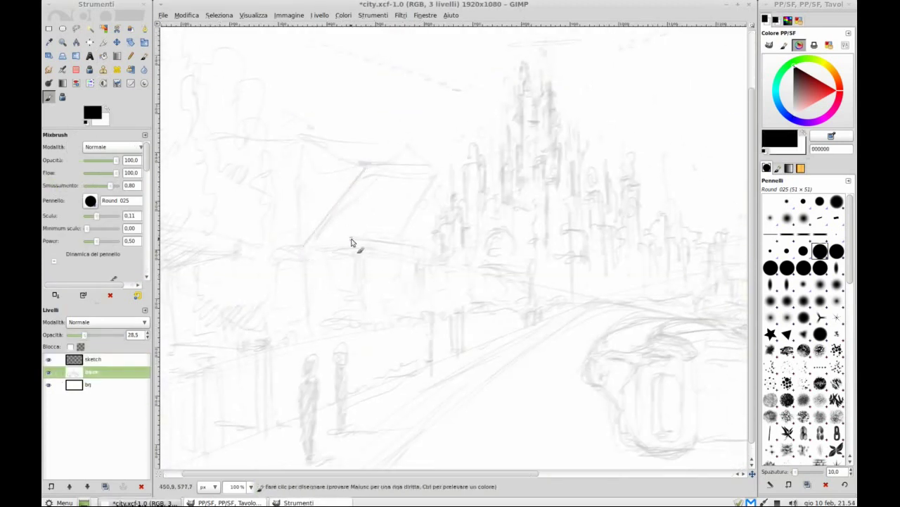
pyautogui.keyDown('shift'); pyautogui.click(432, 180); pyautogui.keyUp('shift')
pyautogui.hotkey('shift', 'e')
pyautogui.press('pageup')
pyautogui.press('p')
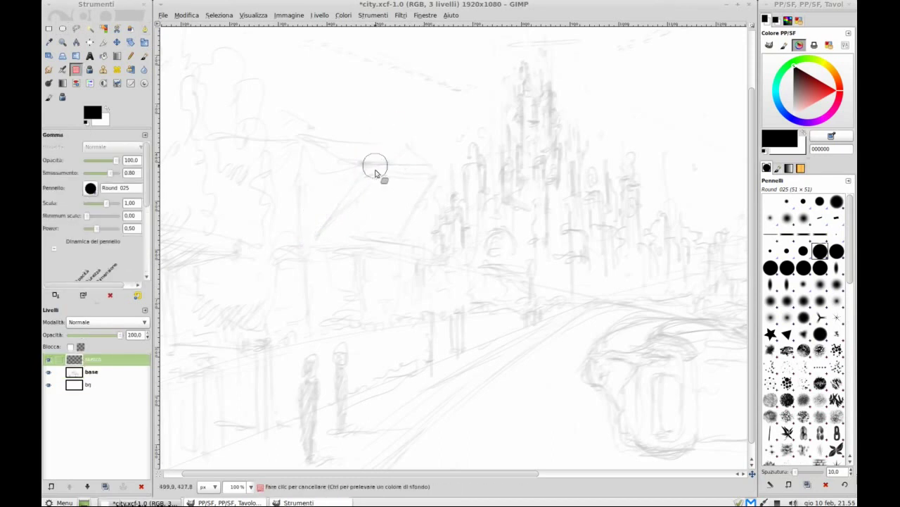
# Outline the tall slanted building with straight edges and a base line toward the road, and save
pyautogui.click(313, 239)
pyautogui.keyDown('shift'); pyautogui.click(368, 166); pyautogui.keyUp('shift')
pyautogui.keyDown('shift'); pyautogui.click(442, 171); pyautogui.keyUp('shift')
pyautogui.keyDown('shift'); pyautogui.click(343, 324); pyautogui.keyUp('shift')
pyautogui.keyDown('shift'); pyautogui.click(257, 331); pyautogui.keyUp('shift')
pyautogui.click(310, 328)
pyautogui.keyDown('shift'); pyautogui.click(465, 348); pyautogui.keyUp('shift')
pyautogui.click(310, 327)
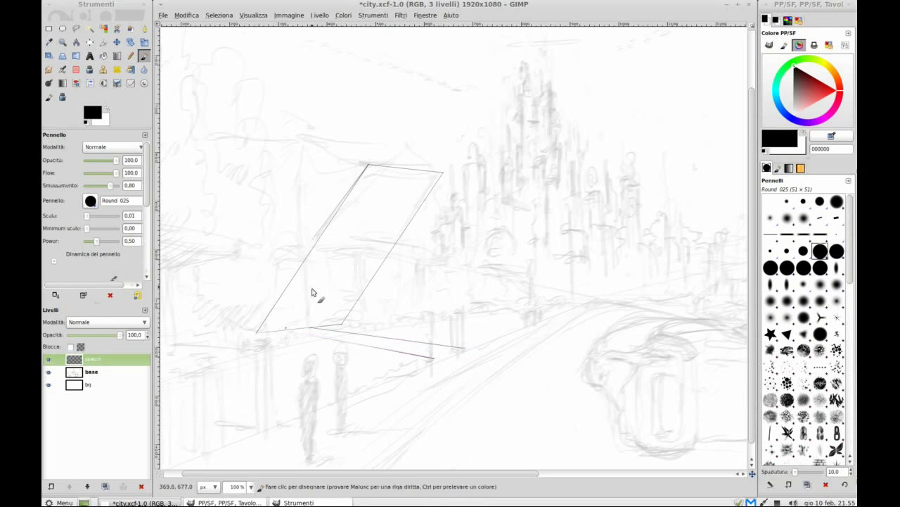
pyautogui.hotkey('ctrl', 's')
# Draw the doorway's vertical and slanted sides inside the building with straight lines
pyautogui.click(321, 270)
pyautogui.keyDown('shift'); pyautogui.click(321, 334); pyautogui.keyUp('shift')
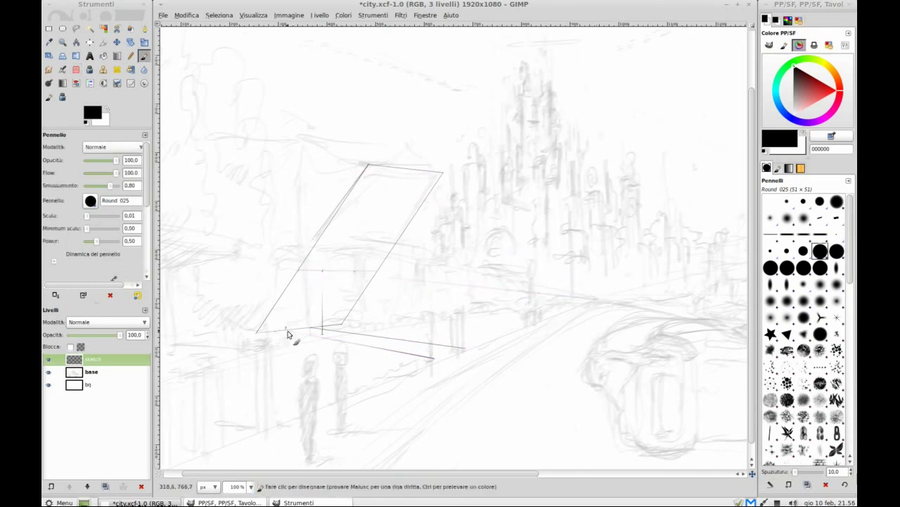
pyautogui.click(353, 270)
pyautogui.keyDown('shift'); pyautogui.click(354, 334); pyautogui.keyUp('shift')
pyautogui.click(299, 269)
pyautogui.keyDown('shift'); pyautogui.click(322, 335); pyautogui.keyUp('shift')
pyautogui.click(376, 269)
pyautogui.keyDown('shift'); pyautogui.click(355, 333); pyautogui.keyUp('shift')
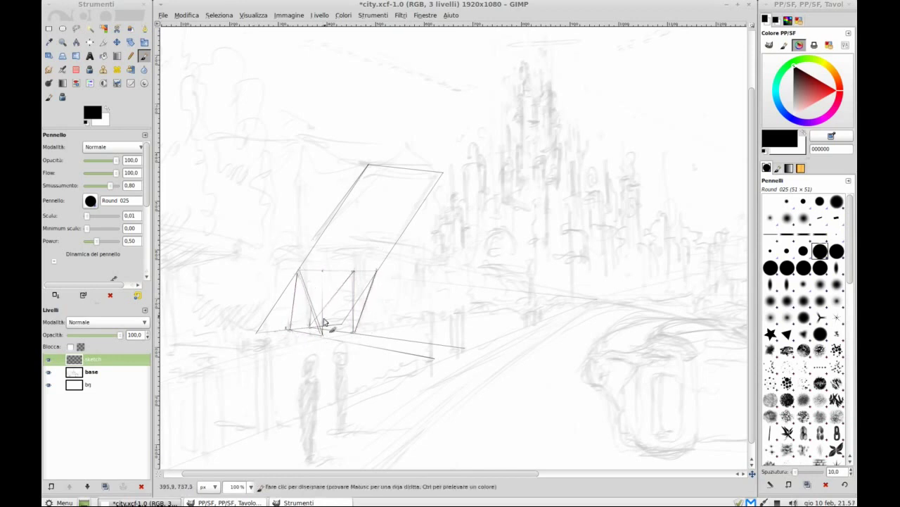
# Add a small stroke near the doorway base and save city.xcf
pyautogui.hotkey('shift', 'e')
pyautogui.press('p')
pyautogui.moveTo(302, 327); pyautogui.dragTo(308, 305)
pyautogui.hotkey('ctrl', 's')
pyautogui.hotkey('shift', 'e')
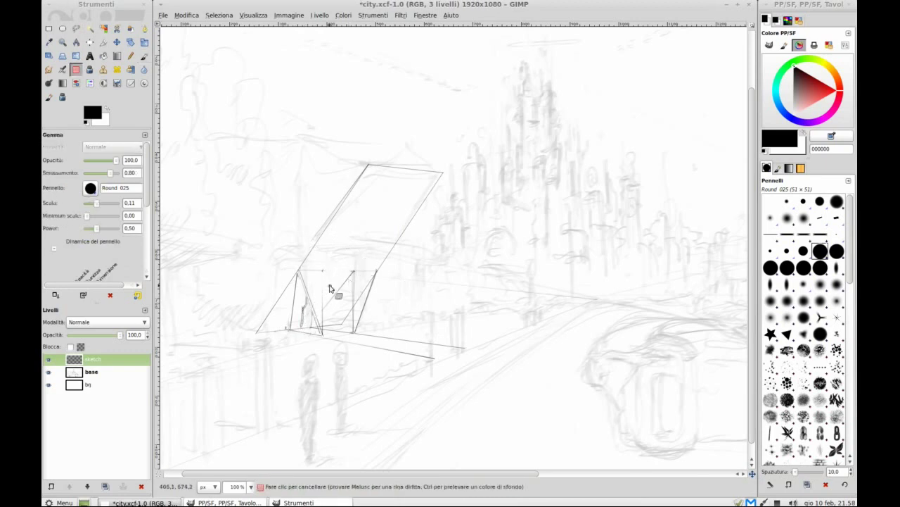
# Draw guide lines from the roof corner to the upper left and erase the segment above the crossing
pyautogui.press('p')
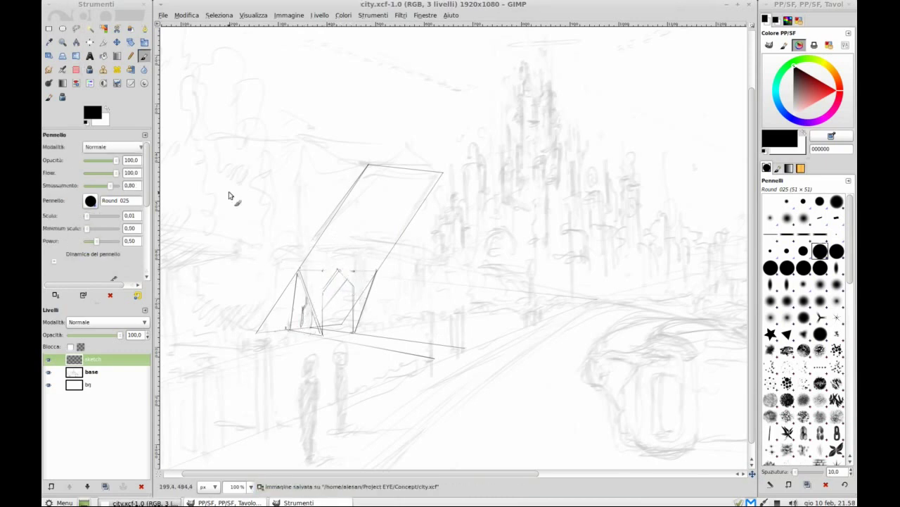
pyautogui.keyDown('shift'); pyautogui.click(305, 140); pyautogui.keyUp('shift')
pyautogui.hscroll(-3, 247, 231)
pyautogui.keyDown('shift'); pyautogui.click(246, 231); pyautogui.keyUp('shift')
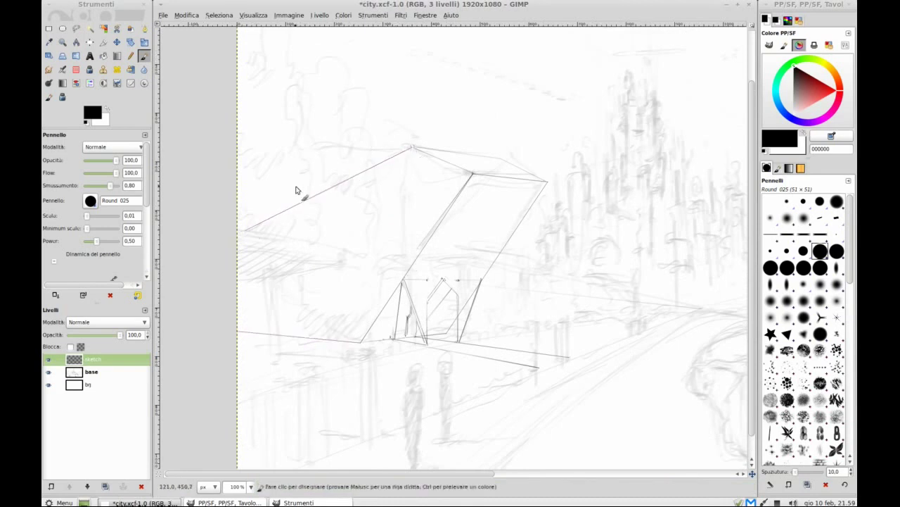
pyautogui.hotkey('shift', 'e')
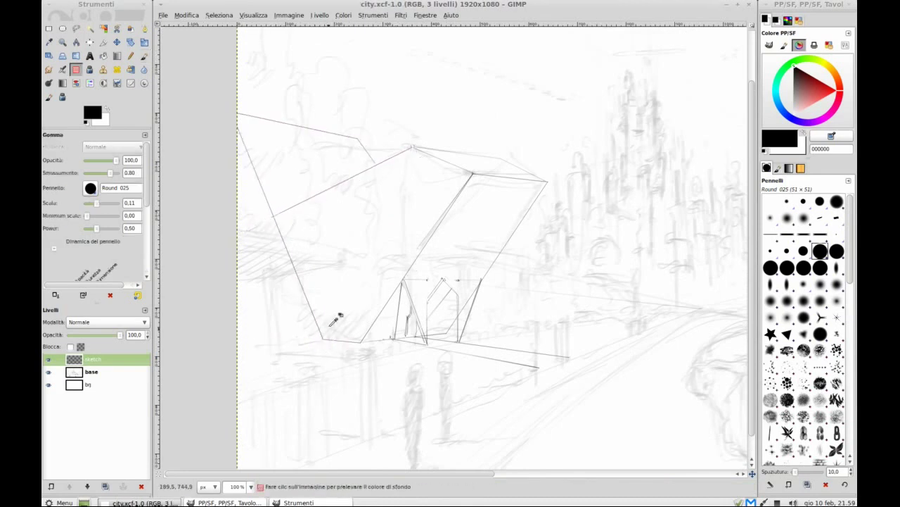
pyautogui.moveTo(246, 147); pyautogui.dragTo(275, 212)
pyautogui.press('p')
# Outline the left wing and complete the roof edge lines to the upper left and right
pyautogui.keyDown('shift'); pyautogui.click(307, 341); pyautogui.keyUp('shift')
pyautogui.keyDown('shift'); pyautogui.click(267, 325); pyautogui.keyUp('shift')
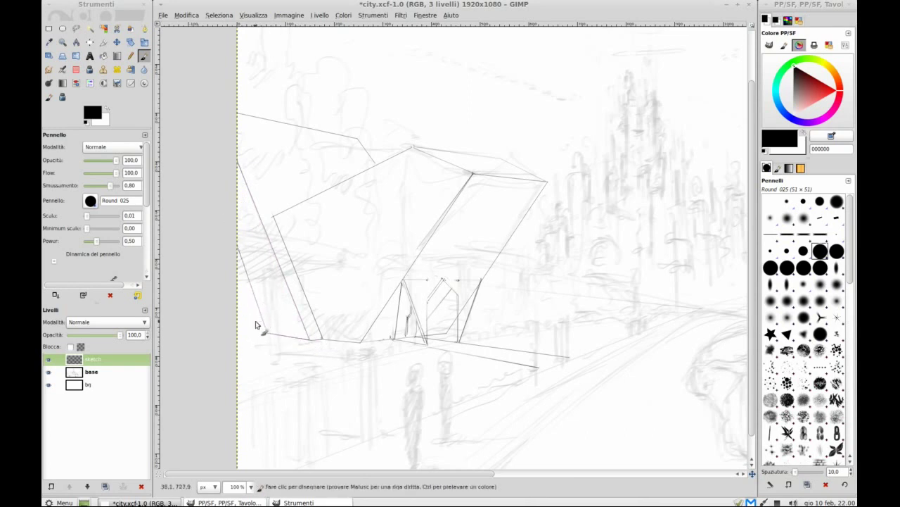
pyautogui.moveTo(266, 327); pyautogui.dragTo(238, 322)
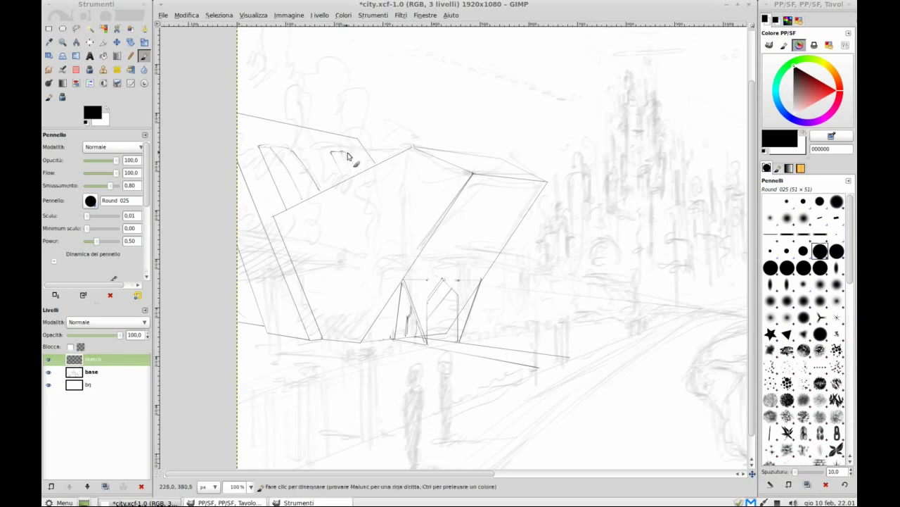
pyautogui.keyDown('shift'); pyautogui.click(260, 146); pyautogui.keyUp('shift')
pyautogui.click(473, 174)
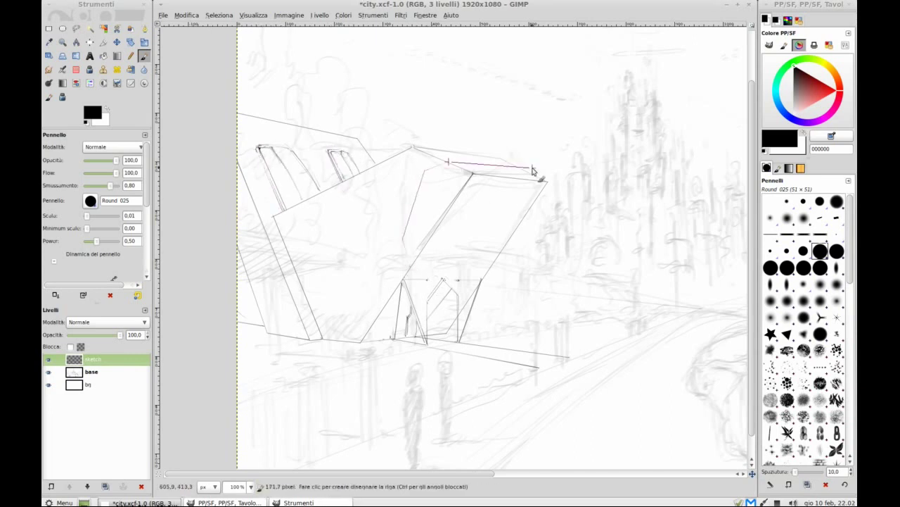
pyautogui.keyDown('shift'); pyautogui.click(547, 182); pyautogui.keyUp('shift')
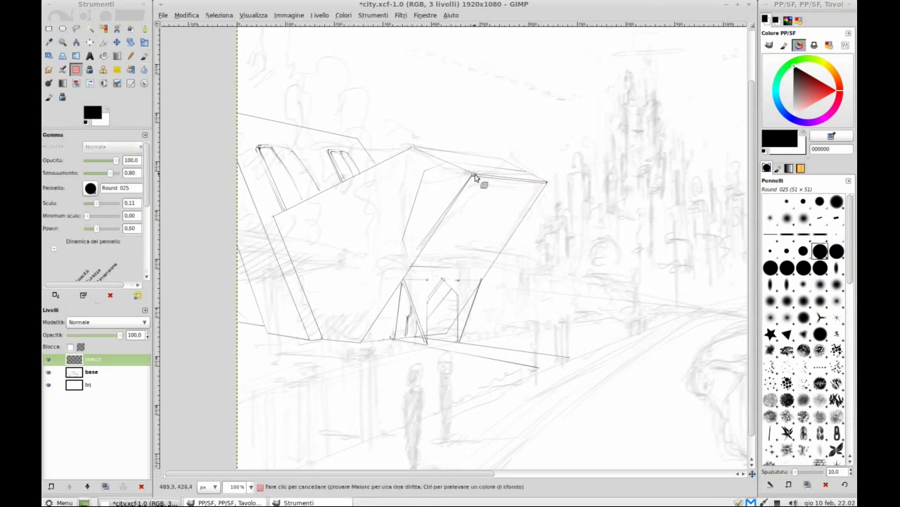
# Add straight facet lines on the structure and a trapezoid window at the doorway
pyautogui.click(303, 223)
pyautogui.keyDown('shift'); pyautogui.click(379, 198); pyautogui.keyUp('shift')
pyautogui.keyDown('shift'); pyautogui.click(377, 237); pyautogui.keyUp('shift')
pyautogui.click(426, 320)
pyautogui.keyDown('shift'); pyautogui.click(425, 345); pyautogui.keyUp('shift')
pyautogui.click(466, 320)
pyautogui.keyDown('shift'); pyautogui.click(466, 341); pyautogui.keyUp('shift')
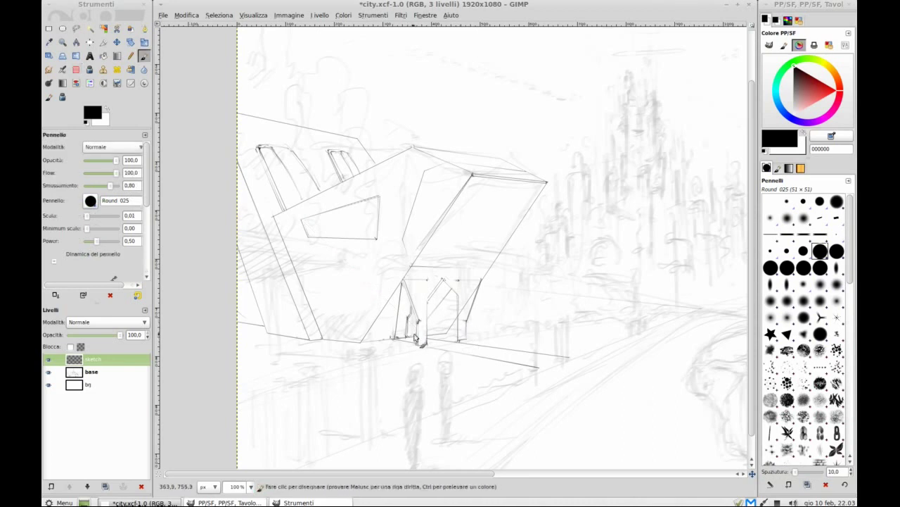
# Sketch two arched posts at the road's edge, save, and hide the base layer to view only lines
pyautogui.scroll(-2, 394, 310)
pyautogui.hscroll(3, 394, 309)
pyautogui.moveTo(449, 276); pyautogui.dragTo(448, 327)
pyautogui.moveTo(437, 296); pyautogui.dragTo(445, 331)
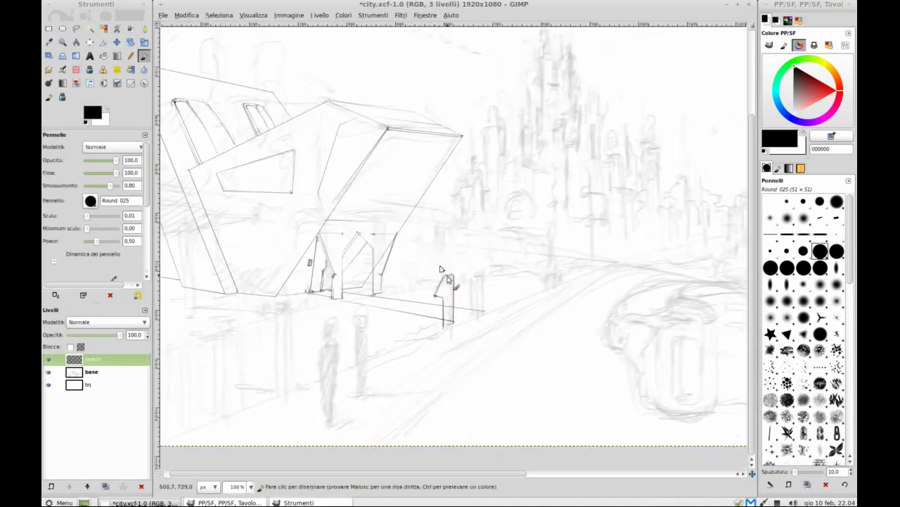
pyautogui.moveTo(471, 272); pyautogui.dragTo(471, 307)
pyautogui.moveTo(482, 309); pyautogui.dragTo(477, 273)
pyautogui.hotkey('ctrl', 's')
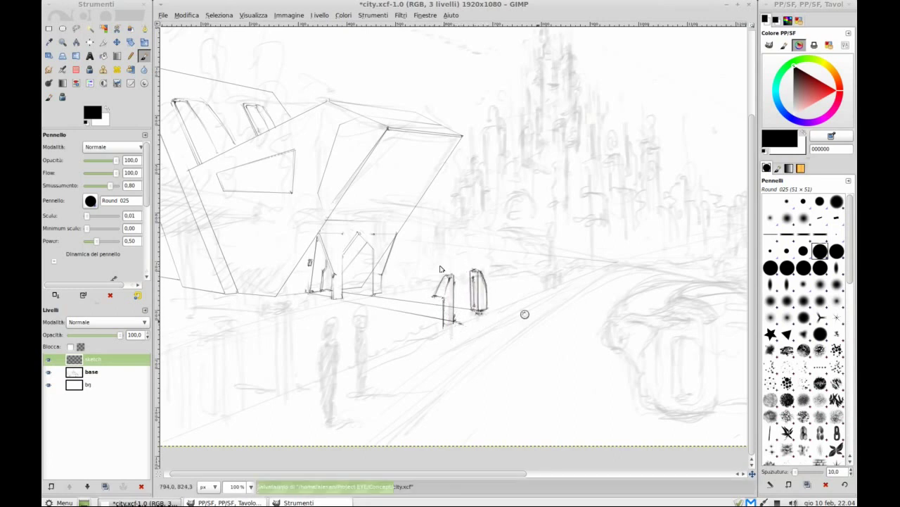
pyautogui.hotkey('shift', 'ctrl', 'j')
pyautogui.click(48, 371)
# Duplicate the building layer, shrink it, move it down the road, and apply a perspective adjustment
pyautogui.hotkey('shift', 'ctrl', 'd')
pyautogui.press('m')
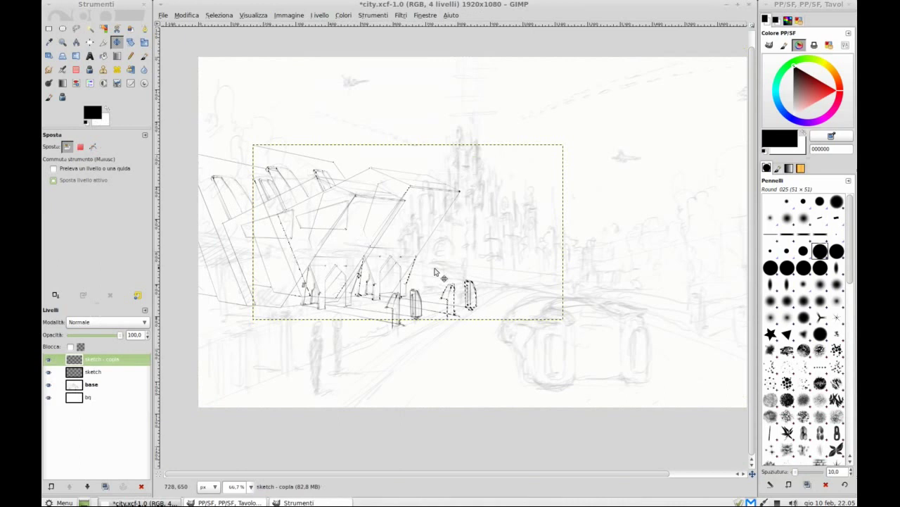
pyautogui.hotkey('ctrl', 'z')
pyautogui.hotkey('shift', 't')
pyautogui.click(268, 134)
pyautogui.moveTo(267, 134); pyautogui.dragTo(432, 244)
pyautogui.hotkey('shift', 'p')
pyautogui.click(432, 244)
pyautogui.moveTo(539, 179); pyautogui.dragTo(533, 195)
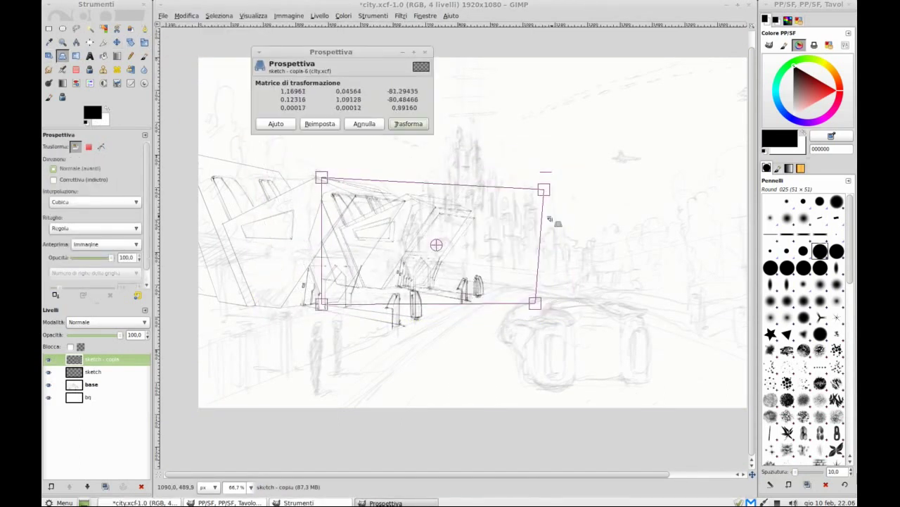
pyautogui.press('Return')
# Duplicate the transformed copy, scale it smaller, align it along the road, and save
pyautogui.click(319, 16)
pyautogui.click(345, 105)
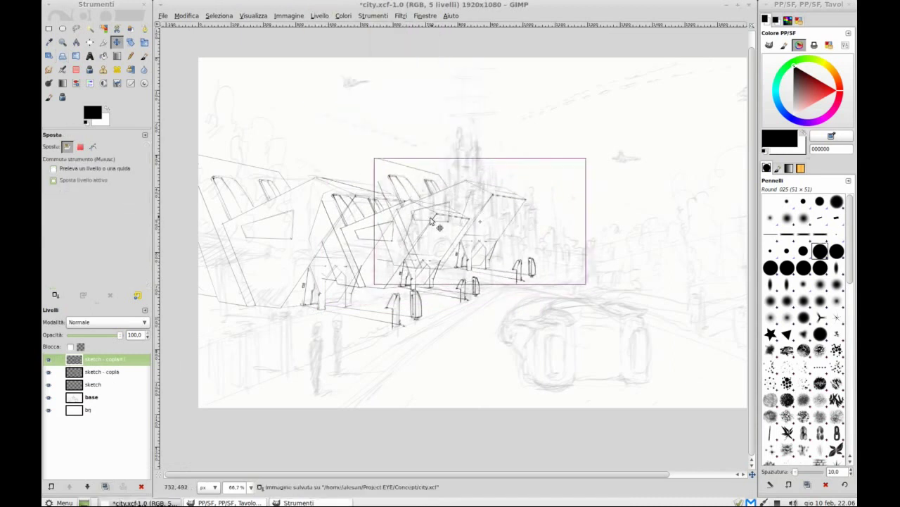
pyautogui.hotkey('shift', 't')
pyautogui.click(436, 172)
pyautogui.press('Escape')
pyautogui.press('m')
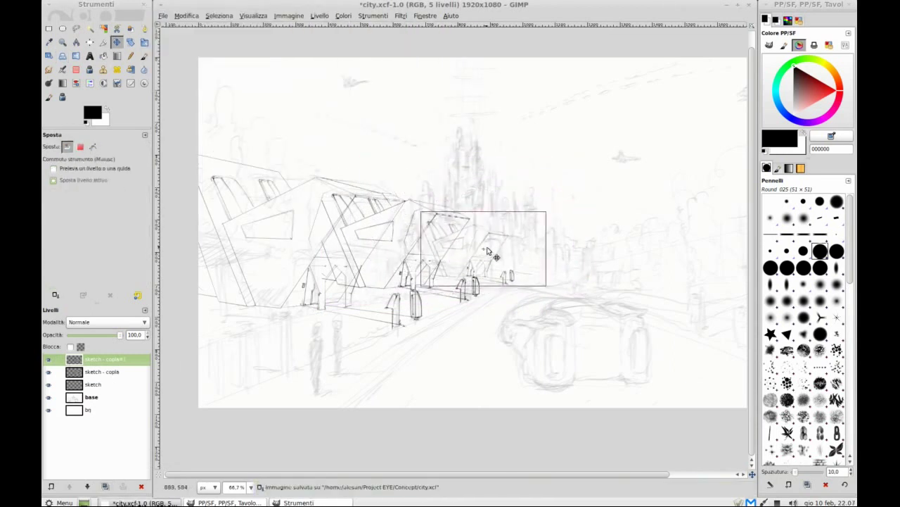
pyautogui.moveTo(433, 238); pyautogui.dragTo(425, 244)
pyautogui.press('pageup')
pyautogui.hotkey('ctrl', 's')
pyautogui.hscroll(1, 396, 232)
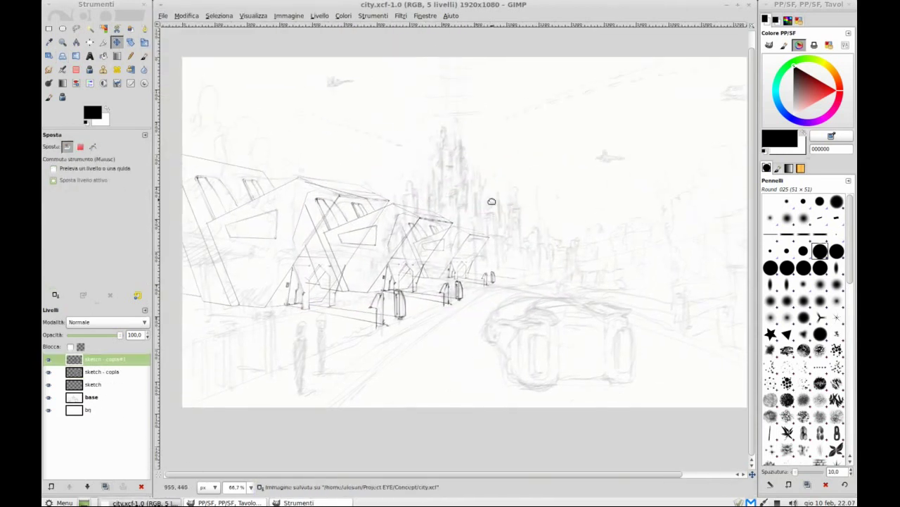
# Erase overlapping lines on the middle and farther building copies
pyautogui.click(219, 15)
pyautogui.click(48, 358)
pyautogui.click(102, 371)
pyautogui.hotkey('shift', 'e')
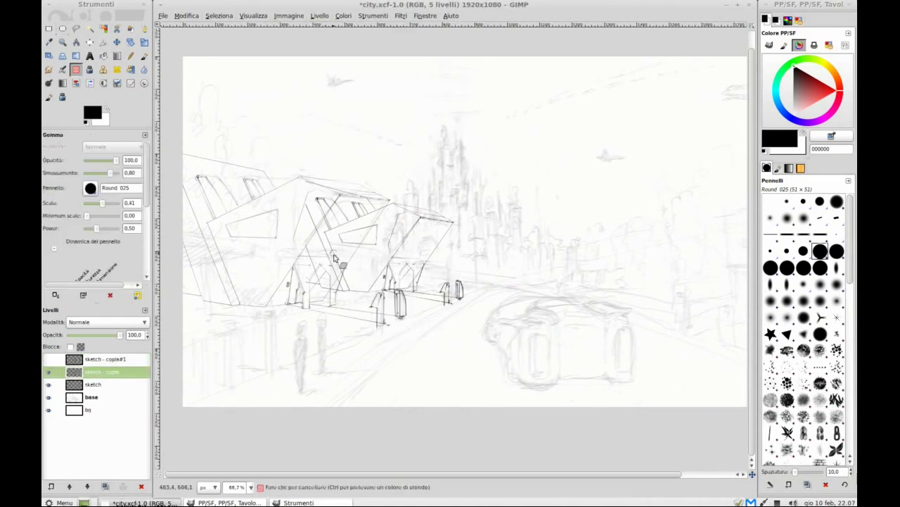
pyautogui.moveTo(360, 197); pyautogui.dragTo(343, 261)
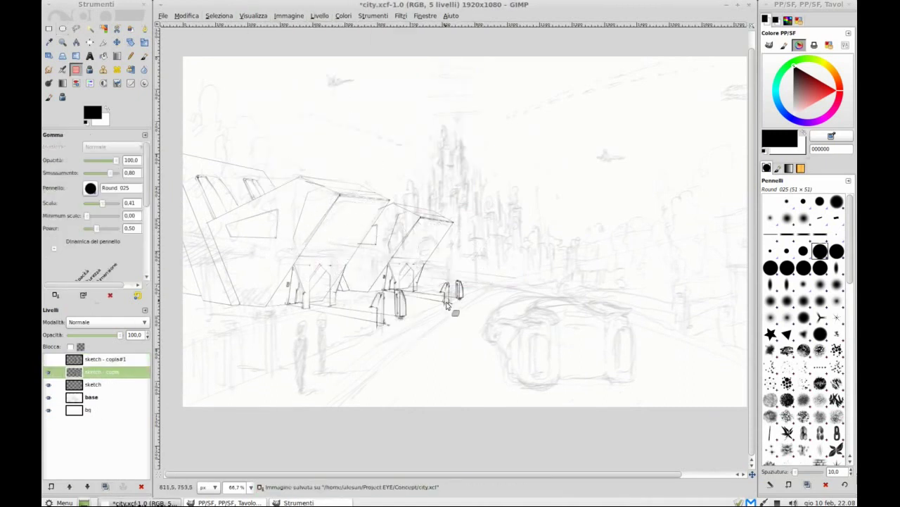
pyautogui.hotkey('ctrl', 'z')
pyautogui.moveTo(429, 240); pyautogui.dragTo(424, 260)
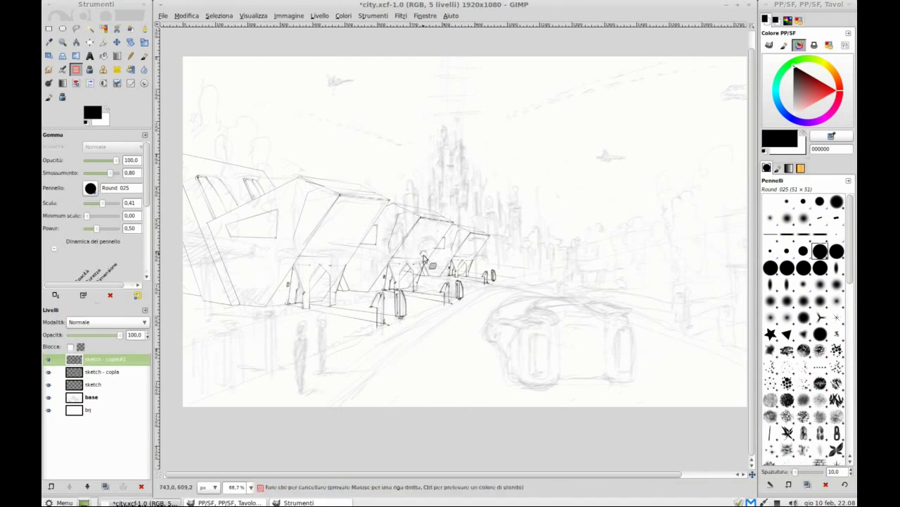
pyautogui.press('-')
# Duplicate the building sketch, move it to the lower-left foreground, and enlarge it
pyautogui.hotkey('shift', 'ctrl', 'd')
pyautogui.press('m')
pyautogui.moveTo(367, 219); pyautogui.dragTo(300, 256)
pyautogui.hotkey('shift', 't')
pyautogui.click(300, 256)
pyautogui.moveTo(288, 159); pyautogui.dragTo(162, 138)
pyautogui.press('Return')
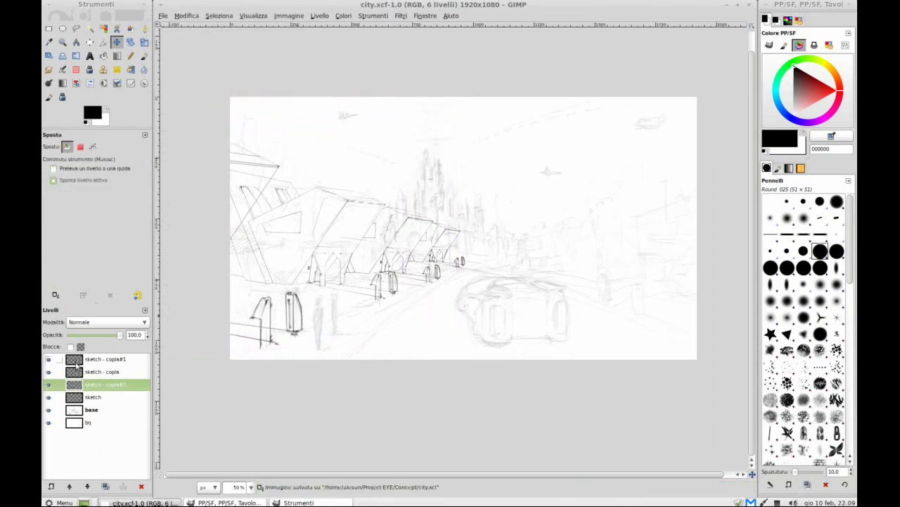
# Save, then erase the figure strokes from the sketch - copia#2 foreground layer
pyautogui.hotkey('shift', 'e')
pyautogui.hotkey('ctrl', 's')
pyautogui.press('pagedown')
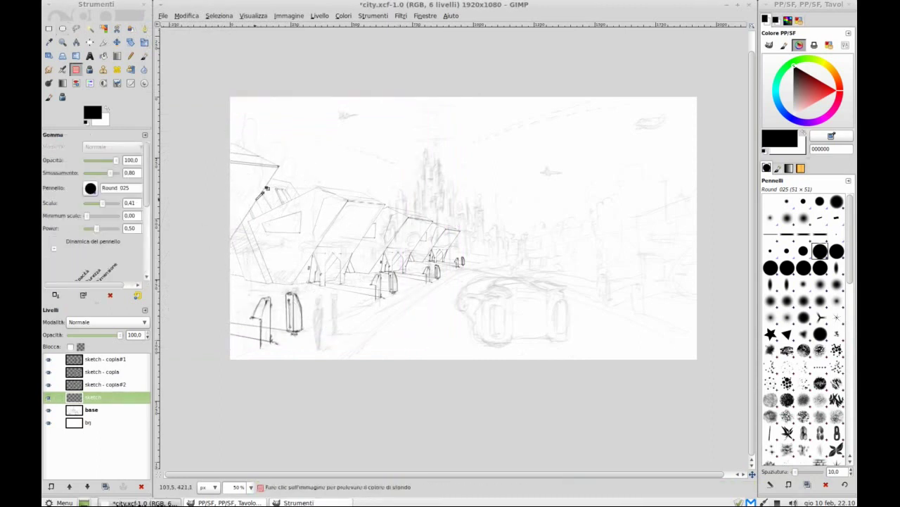
pyautogui.press('+')
pyautogui.press('+')
pyautogui.press('+')
pyautogui.press('pageup')
pyautogui.moveTo(280, 281); pyautogui.dragTo(316, 394)
pyautogui.moveTo(391, 253); pyautogui.dragTo(404, 366)
pyautogui.scroll(10, 303, 102)
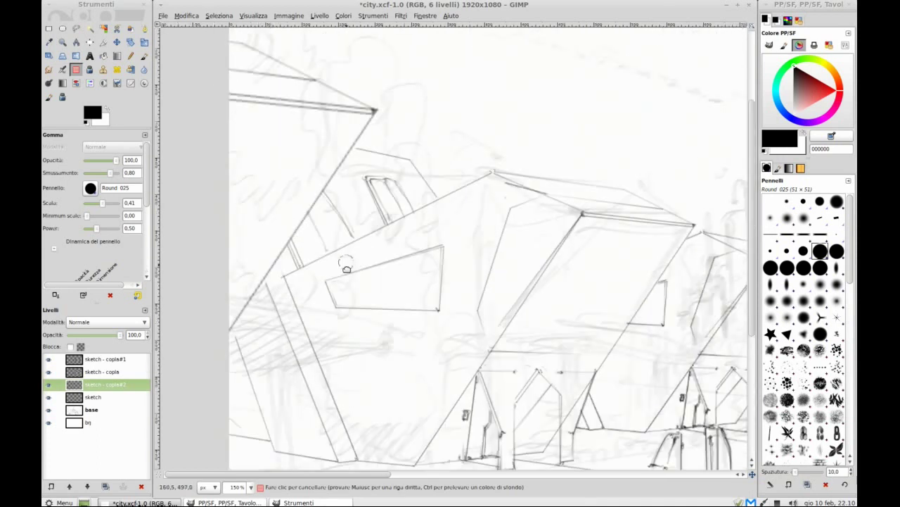
pyautogui.scroll(-8, 302, 103)
# Redraw the roadside posts' vertical edges, inner line and base with the Paintbrush
pyautogui.press('p')
pyautogui.moveTo(303, 328)
pyautogui.mouseDown()
pyautogui.moveTo(363, 271)
pyautogui.moveTo(363, 405)
pyautogui.mouseUp()
pyautogui.moveTo(411, 258)
pyautogui.mouseDown()
pyautogui.moveTo(412, 366)
pyautogui.moveTo(434, 369)
pyautogui.mouseUp()
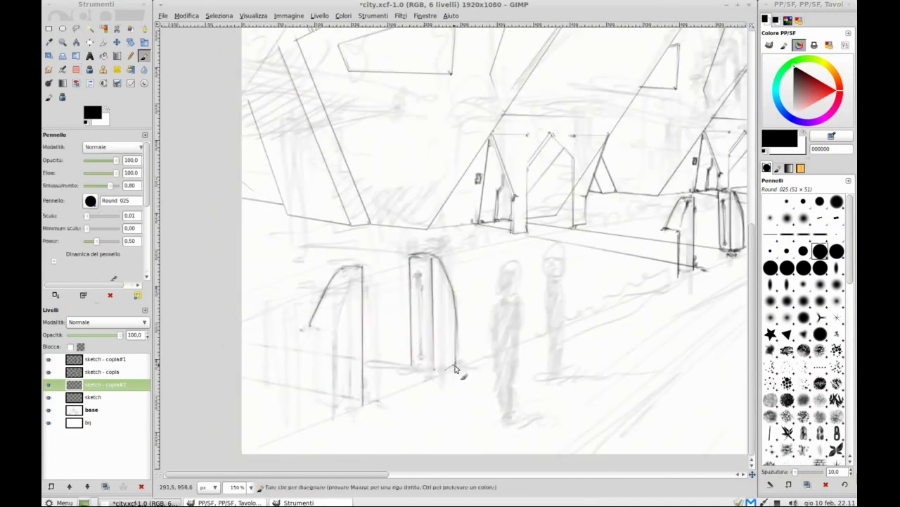
pyautogui.moveTo(363, 360); pyautogui.dragTo(438, 371)
pyautogui.moveTo(418, 271); pyautogui.dragTo(420, 357)
# Save the image and zoom out to view the buildings
pyautogui.hotkey('ctrl', 's')
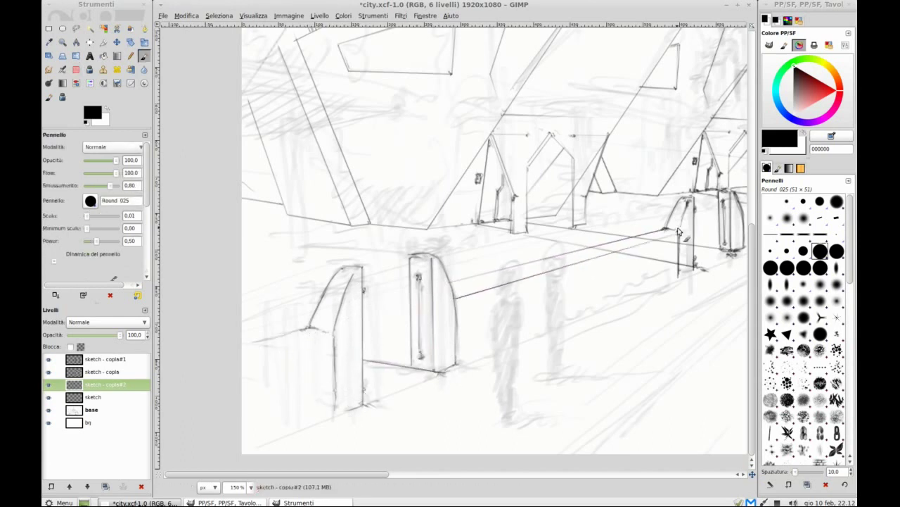
pyautogui.press('1')
pyautogui.scroll(3, 305, 266)
pyautogui.scroll(1, 412, 74)
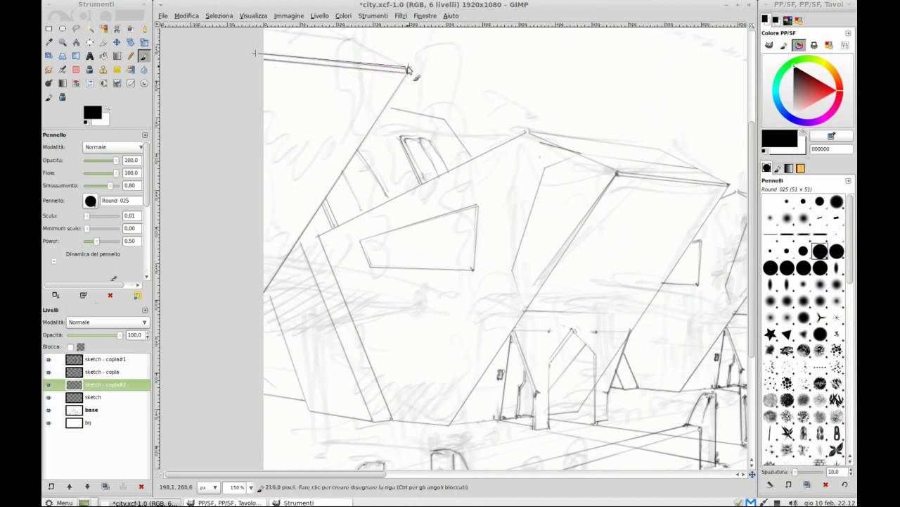
pyautogui.scroll(1, 346, 137)
pyautogui.scroll(-4, 427, 229)
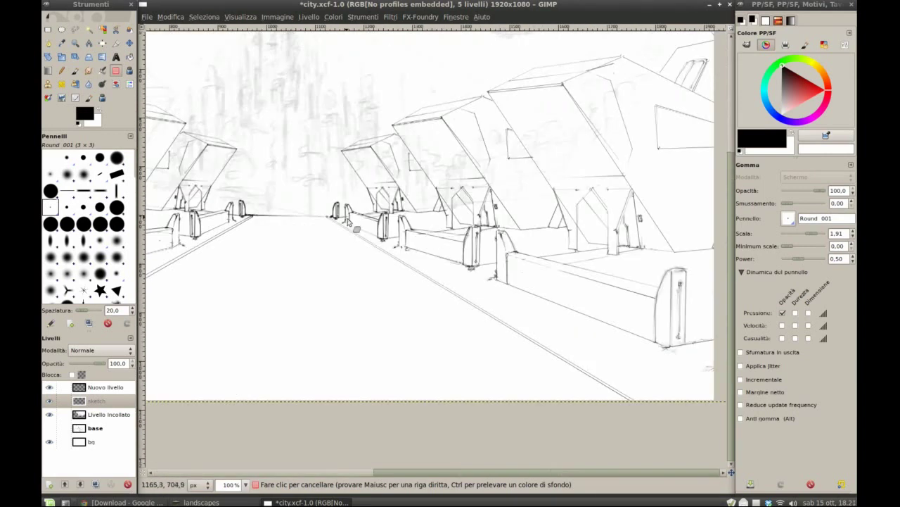
# Ink a stroke on the central tower on Nuovo livello, then save the image
pyautogui.moveTo(398, 147); pyautogui.dragTo(408, 200)
pyautogui.scroll(-1, 411, 219)
pyautogui.scroll(-1, 410, 211)
pyautogui.scroll(-1, 412, 176)
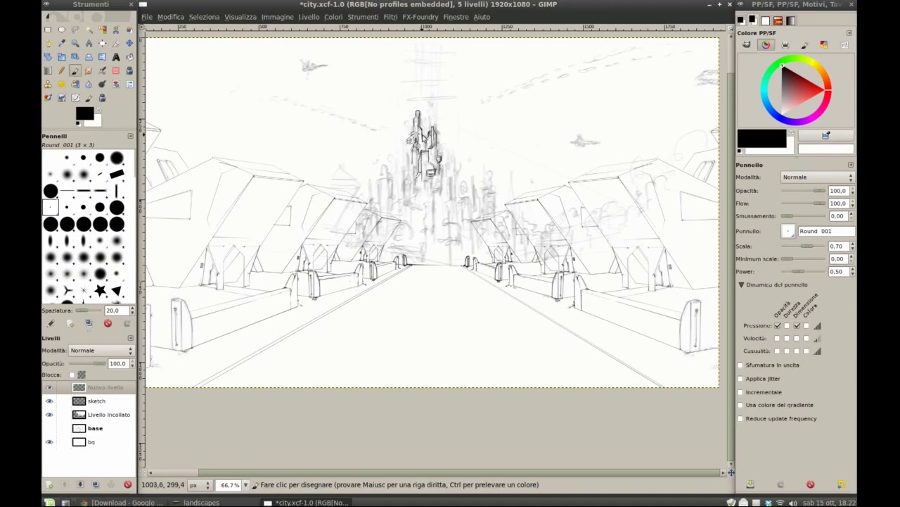
pyautogui.scroll(1, 431, 120)
pyautogui.scroll(-1, 420, 125)
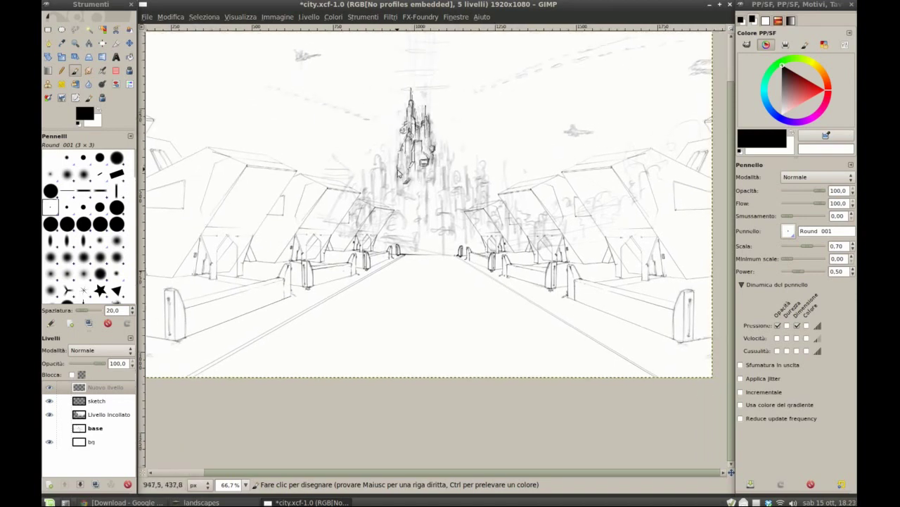
pyautogui.scroll(-1, 404, 138)
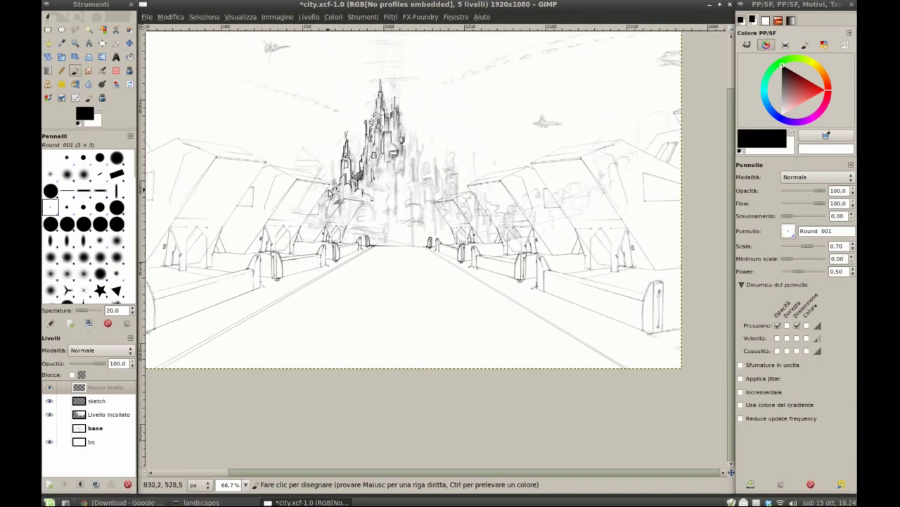
pyautogui.hotkey('ctrl', 's')
pyautogui.scroll(1, 400, 227)
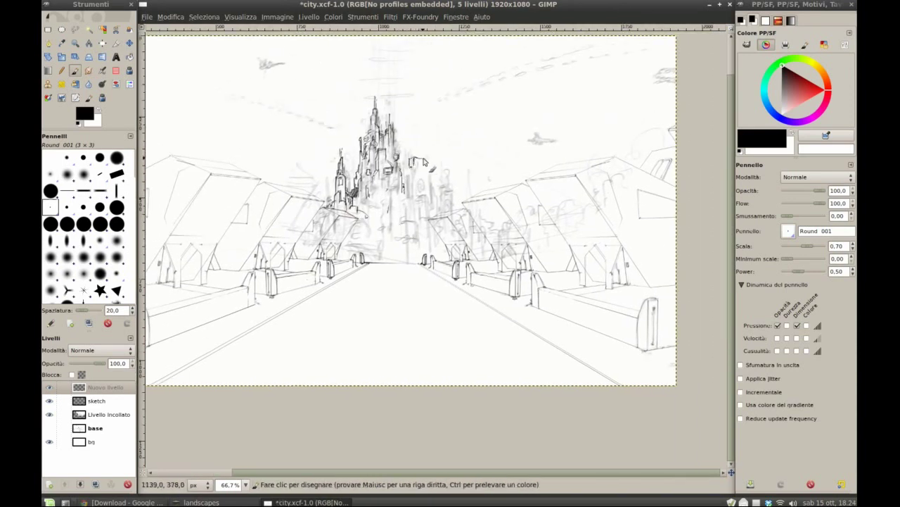
# Draw a dark hatched arch over the road's far end at the vanishing point
pyautogui.moveTo(416, 168)
pyautogui.mouseDown()
pyautogui.moveTo(438, 202)
pyautogui.moveTo(435, 161)
pyautogui.moveTo(419, 146)
pyautogui.moveTo(421, 186)
pyautogui.moveTo(435, 200)
pyautogui.mouseUp()
pyautogui.scroll(-1, 420, 167)
pyautogui.moveTo(384, 249)
pyautogui.mouseDown()
pyautogui.moveTo(429, 207)
pyautogui.moveTo(448, 206)
pyautogui.mouseUp()
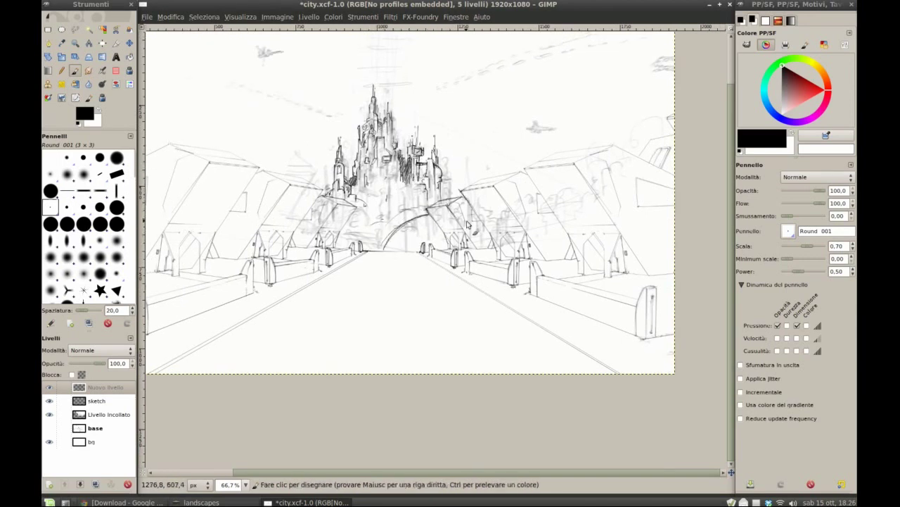
pyautogui.scroll(1, 454, 243)
pyautogui.scroll(-1, 387, 214)
pyautogui.moveTo(446, 234)
pyautogui.mouseDown()
pyautogui.moveTo(405, 241)
pyautogui.moveTo(436, 222)
pyautogui.mouseUp()
pyautogui.moveTo(397, 245)
pyautogui.mouseDown()
pyautogui.moveTo(447, 225)
pyautogui.moveTo(391, 256)
pyautogui.moveTo(441, 232)
pyautogui.moveTo(400, 253)
pyautogui.moveTo(427, 208)
pyautogui.moveTo(392, 211)
pyautogui.moveTo(385, 252)
pyautogui.mouseUp()
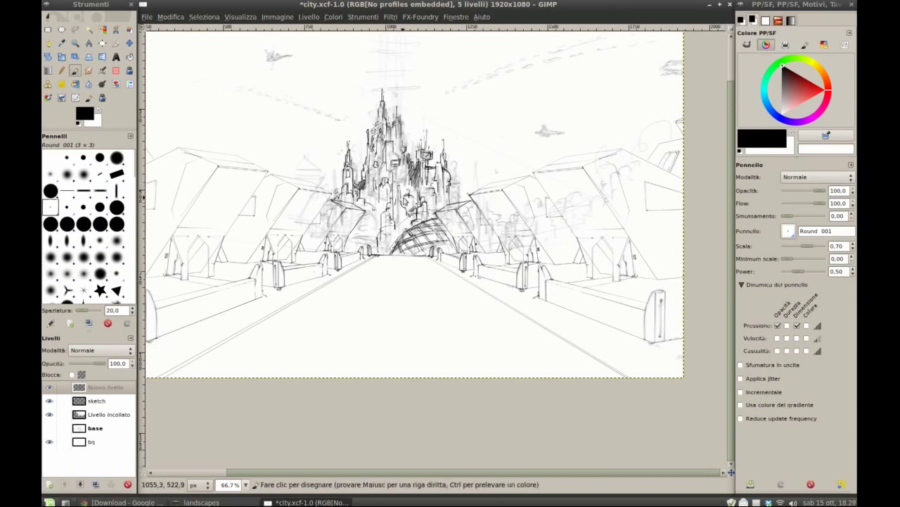
# Shade the central city's towers with dark strokes below and on the right
pyautogui.moveTo(380, 211); pyautogui.dragTo(379, 246)
pyautogui.moveTo(377, 183); pyautogui.dragTo(374, 204)
pyautogui.moveTo(368, 222); pyautogui.dragTo(363, 251)
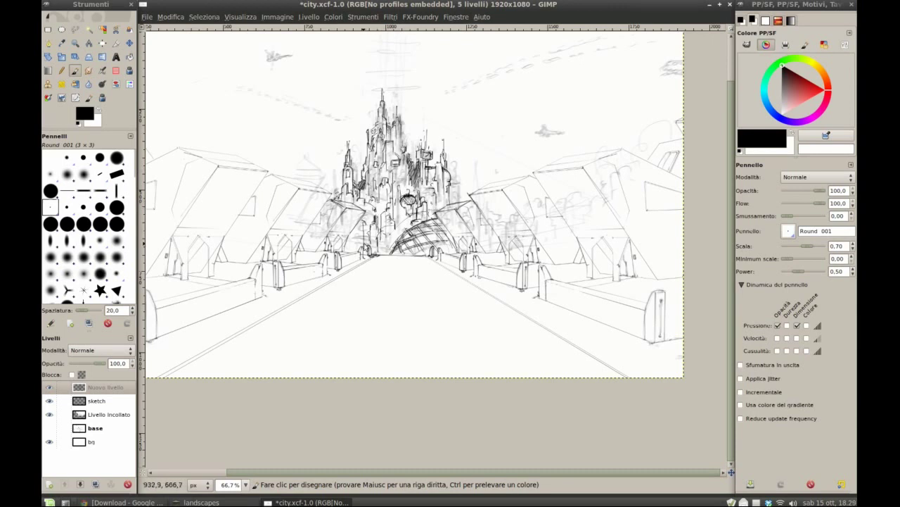
pyautogui.moveTo(459, 176); pyautogui.dragTo(463, 186)
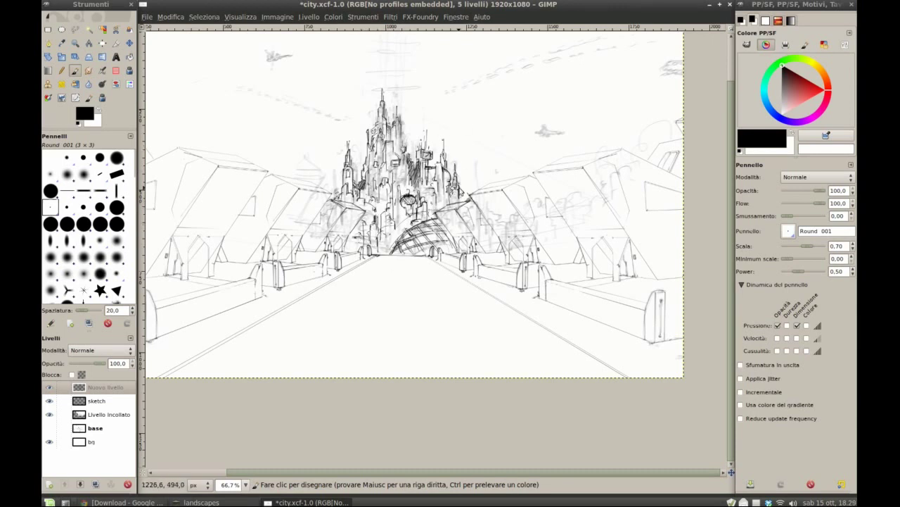
# Draw two antenna lines above the central spire
pyautogui.scroll(2, 333, 199)
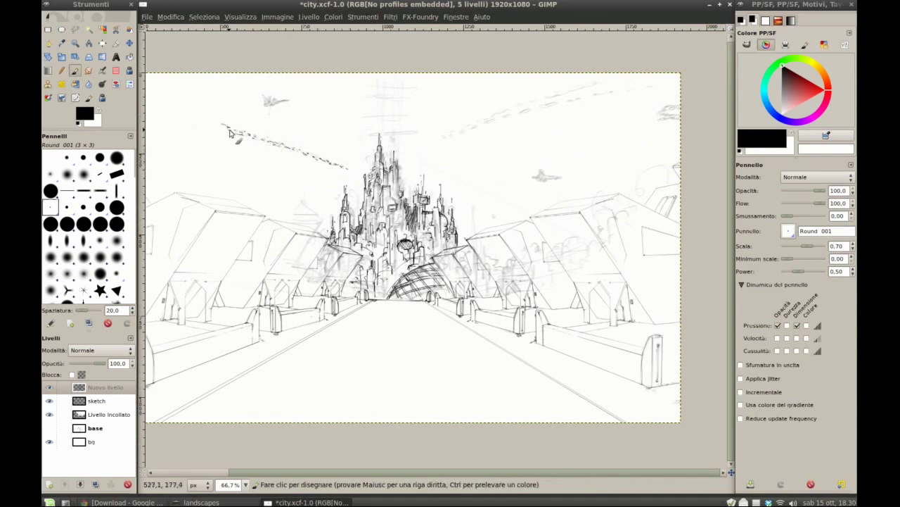
pyautogui.moveTo(395, 79); pyautogui.dragTo(399, 153)
pyautogui.moveTo(386, 110); pyautogui.dragTo(380, 145)
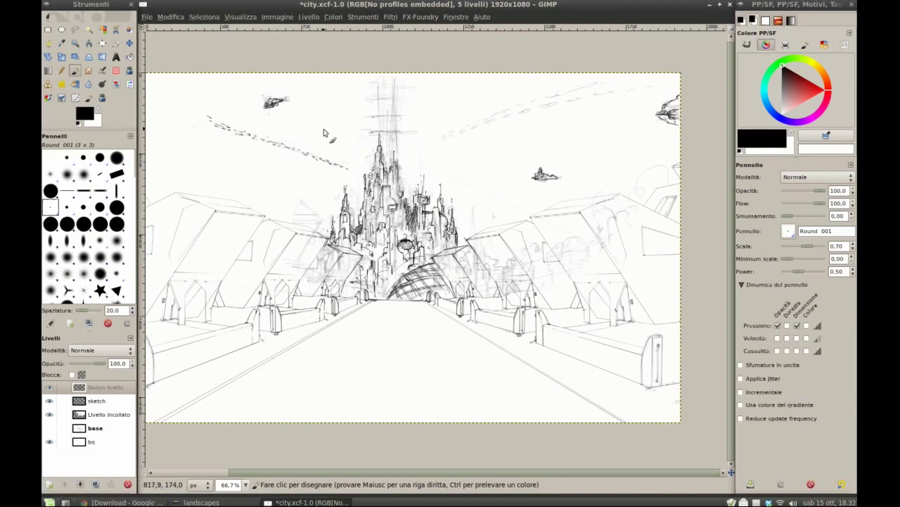
# Erase stray strokes at the city's base, then darken the base and tower details
pyautogui.hotkey('shift', 'e')
pyautogui.moveTo(422, 276); pyautogui.dragTo(473, 282)
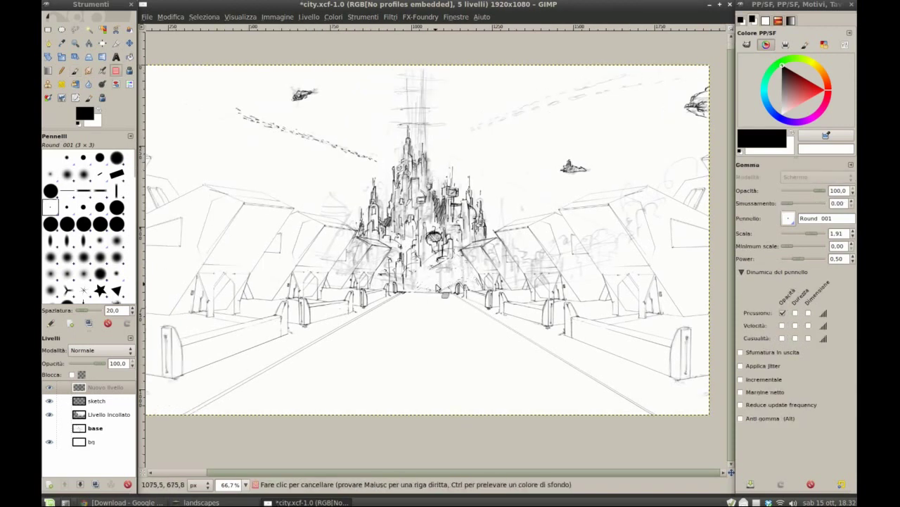
pyautogui.press('p')
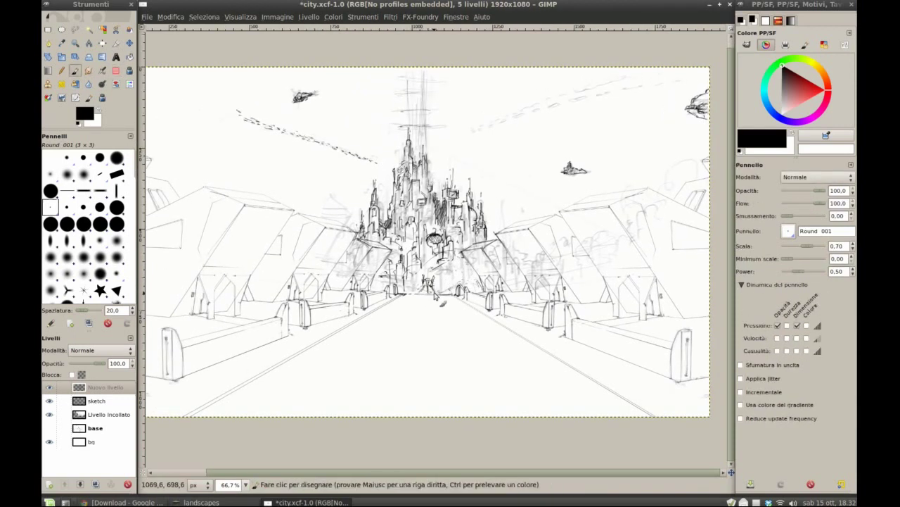
pyautogui.hotkey('shift', 'e')
pyautogui.press('p')
pyautogui.moveTo(438, 280)
pyautogui.mouseDown()
pyautogui.moveTo(424, 290)
pyautogui.moveTo(422, 233)
pyautogui.moveTo(391, 208)
pyautogui.mouseUp()
pyautogui.moveTo(461, 255)
pyautogui.mouseDown()
pyautogui.moveTo(460, 208)
pyautogui.moveTo(443, 220)
pyautogui.moveTo(416, 157)
pyautogui.mouseUp()
pyautogui.scroll(-1, 441, 243)
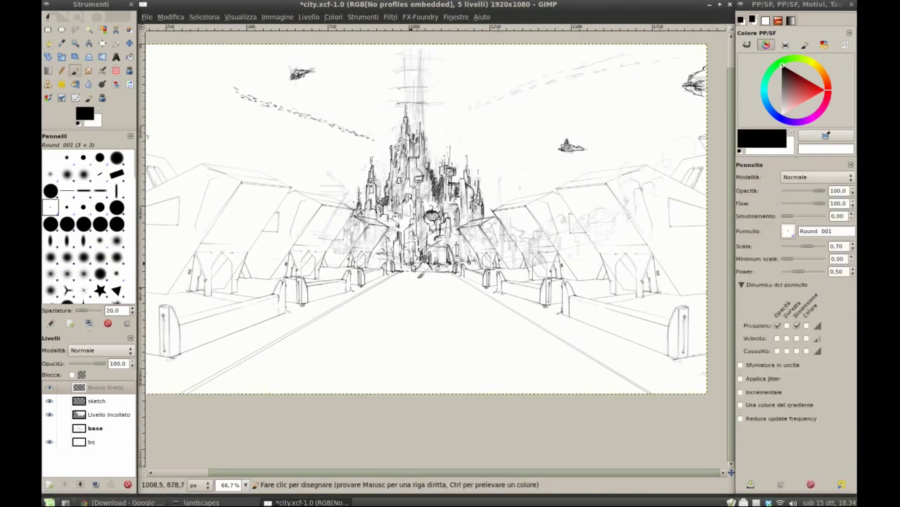